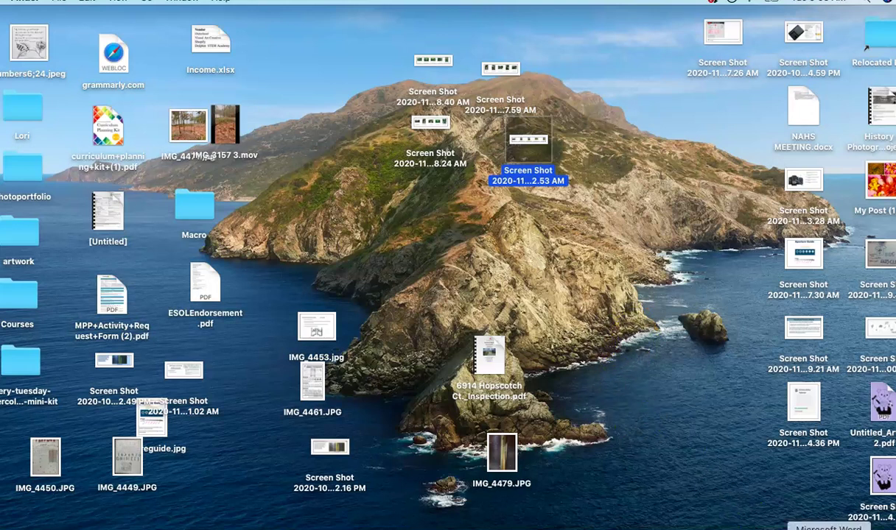
- Launch Microsoft Word from the Dock to bring up its new-document template gallery
left_click(829, 528)
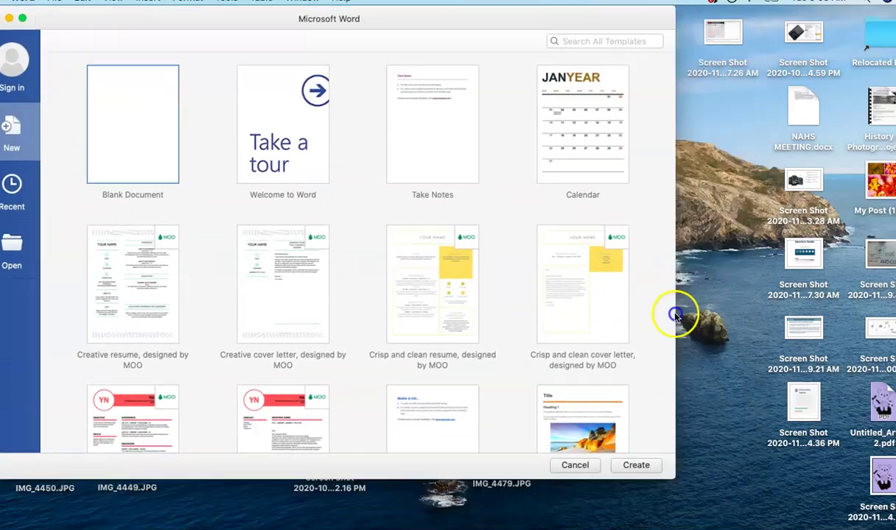
- Reposition and enlarge the template gallery, then create a Blank Document (Document3)
mouse_move(676, 315)
left_mouse_down()
mouse_move(691, 305)
mouse_move(881, 323)
left_mouse_up()
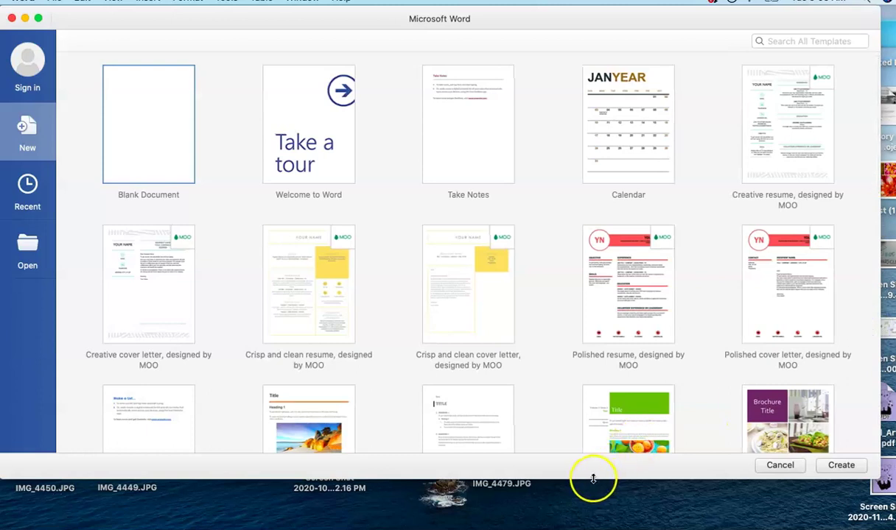
left_click_drag(592, 488, 586, 524)
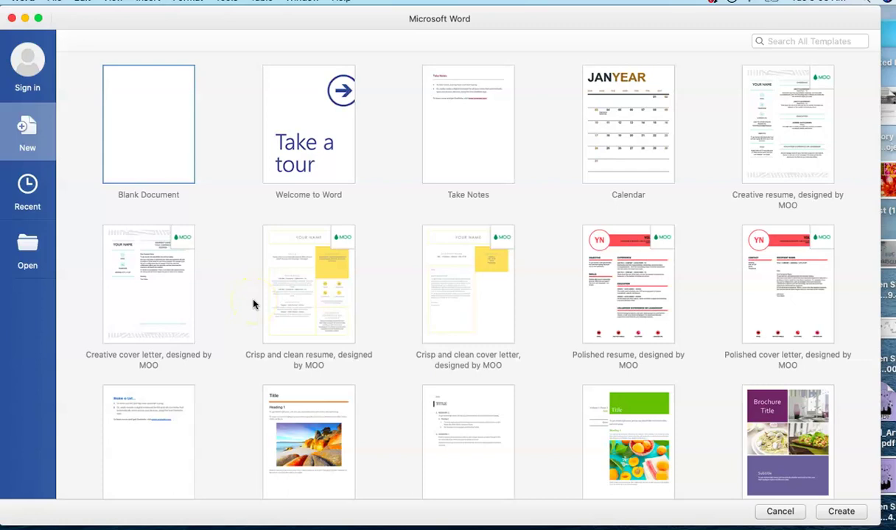
double_click(163, 143)
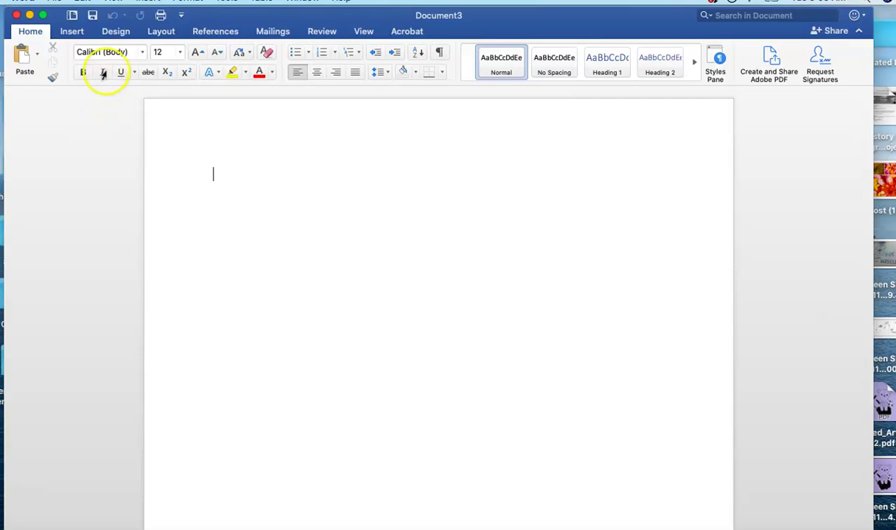
- Make the page landscape with Narrow half-inch margins, then bring Finder forward
left_click(161, 32)
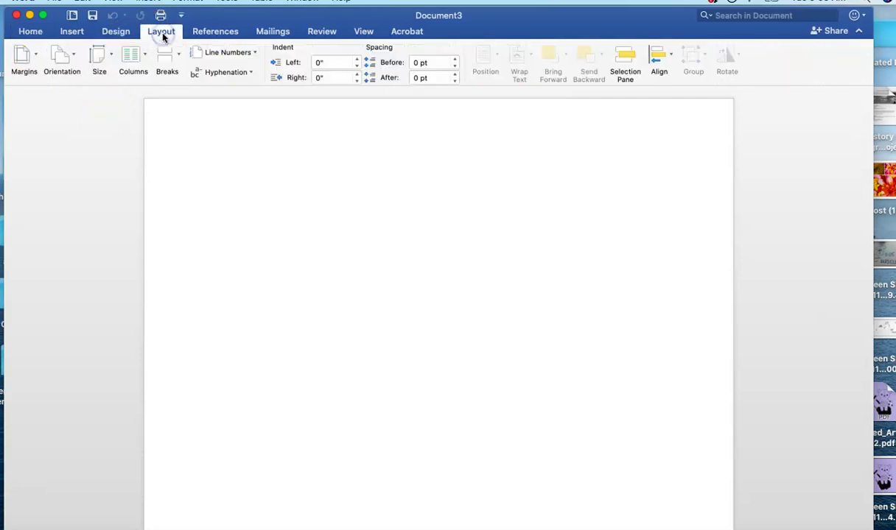
left_click(66, 55)
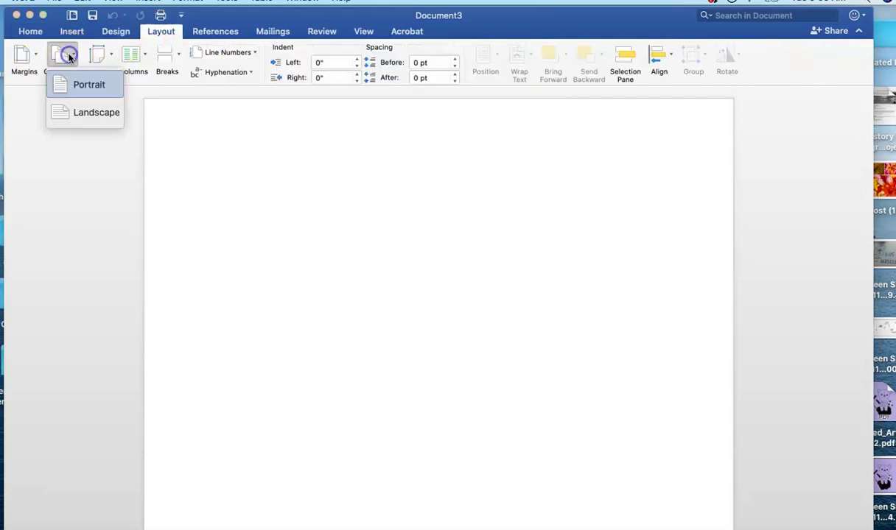
left_click(74, 113)
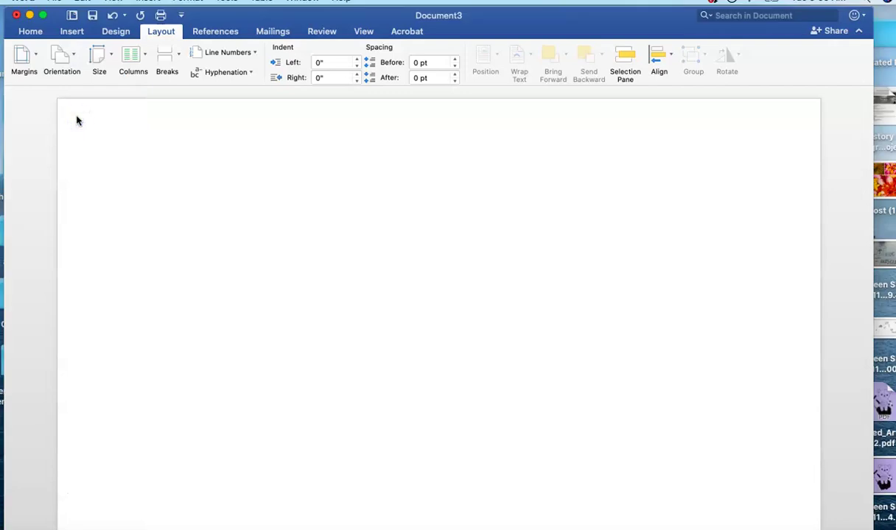
left_click(35, 59)
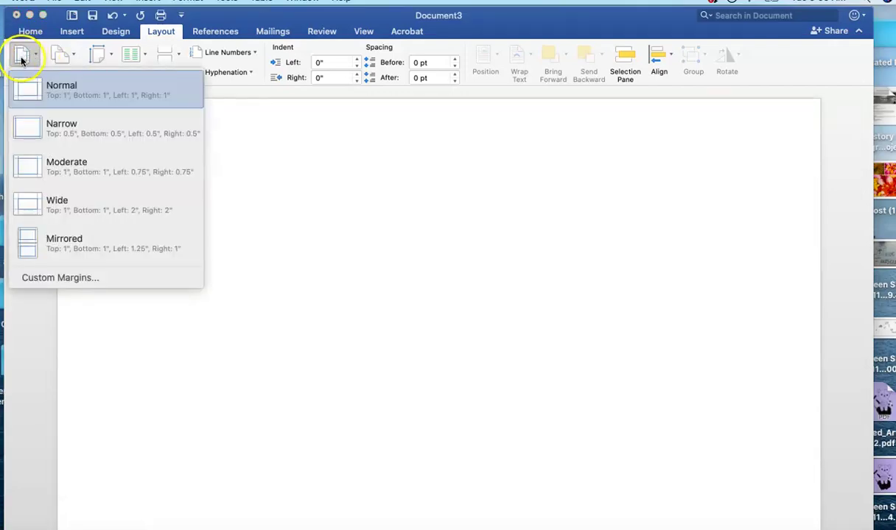
left_click(31, 129)
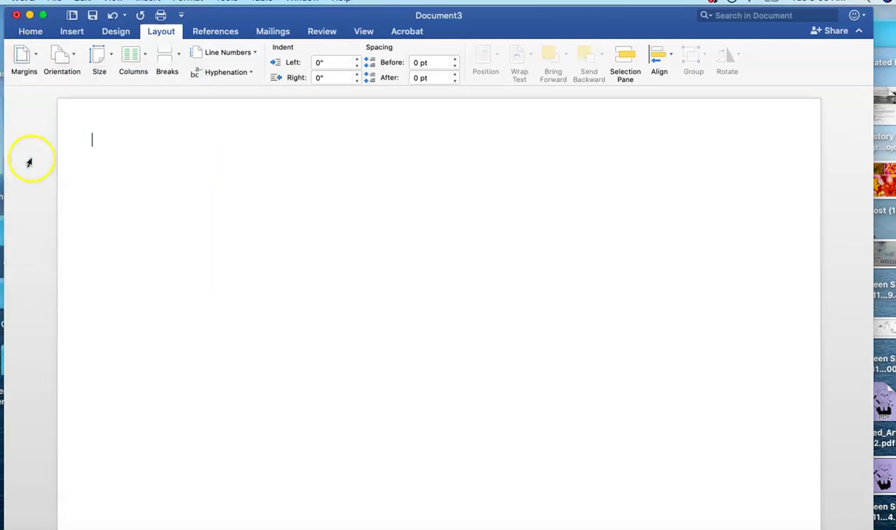
key("super+Tab")
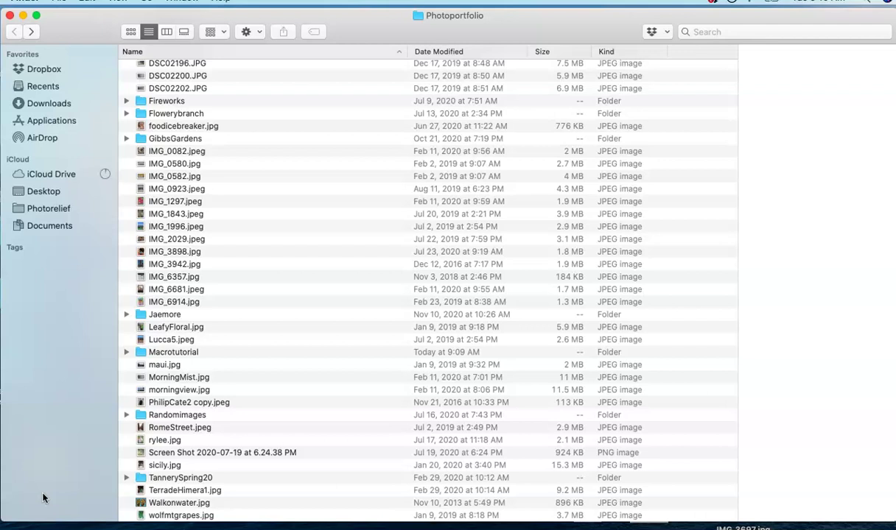
- Browse the Photoportfolio list and expand the Macrotutorial folder to reveal its photos
scroll(247, 320, "down", 1)
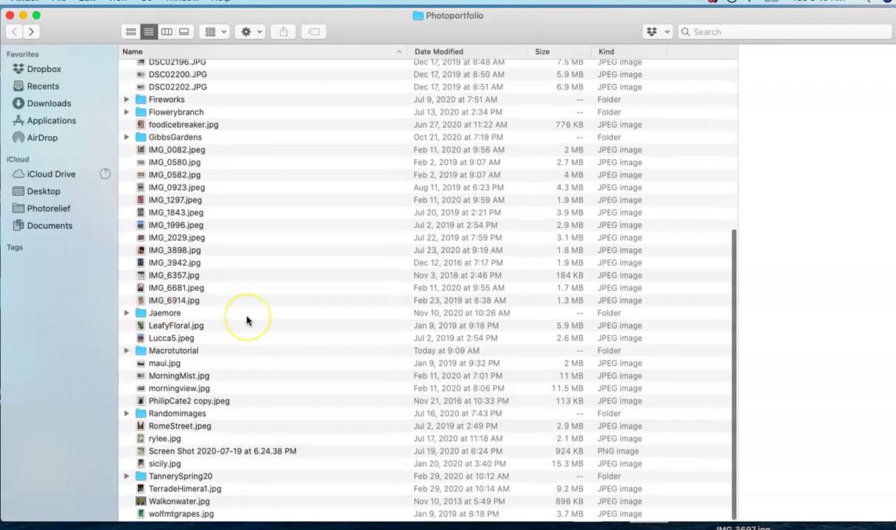
scroll(187, 340, "up", 3)
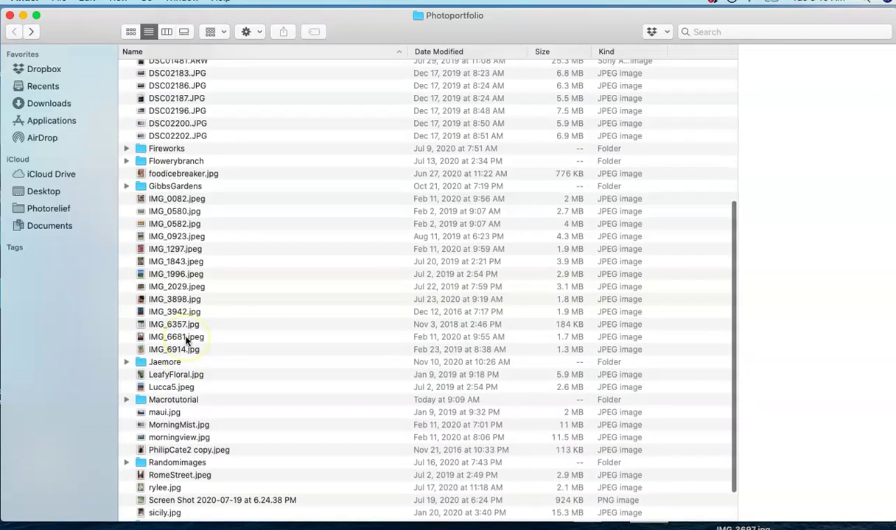
scroll(187, 341, "down", 3)
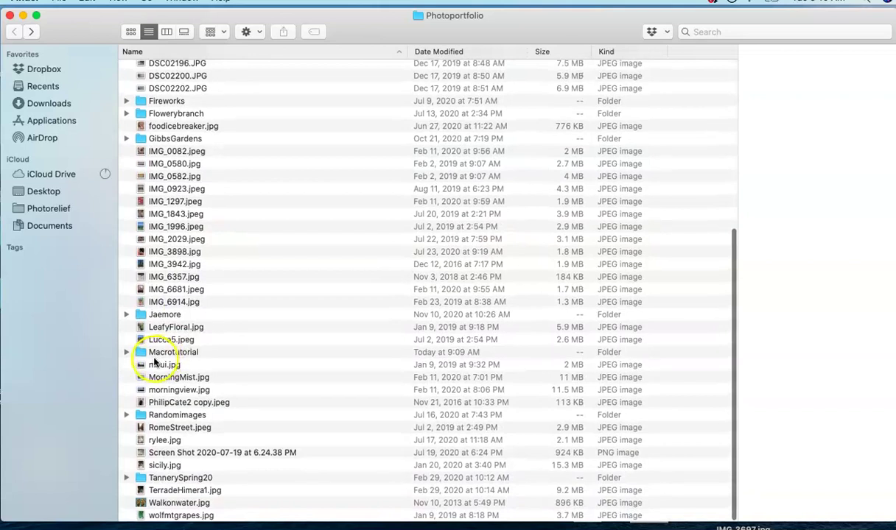
left_click(126, 353)
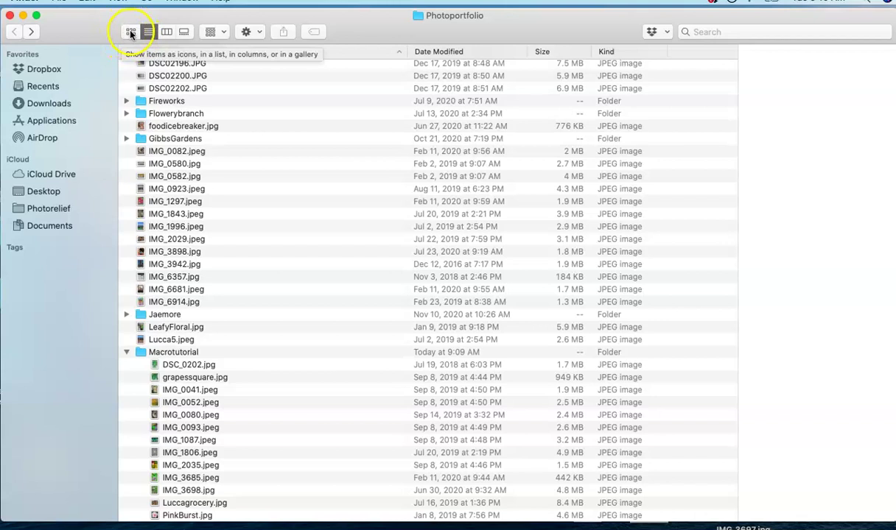
- Switch Finder to icon view and scroll through the picture thumbnails
left_click(130, 33)
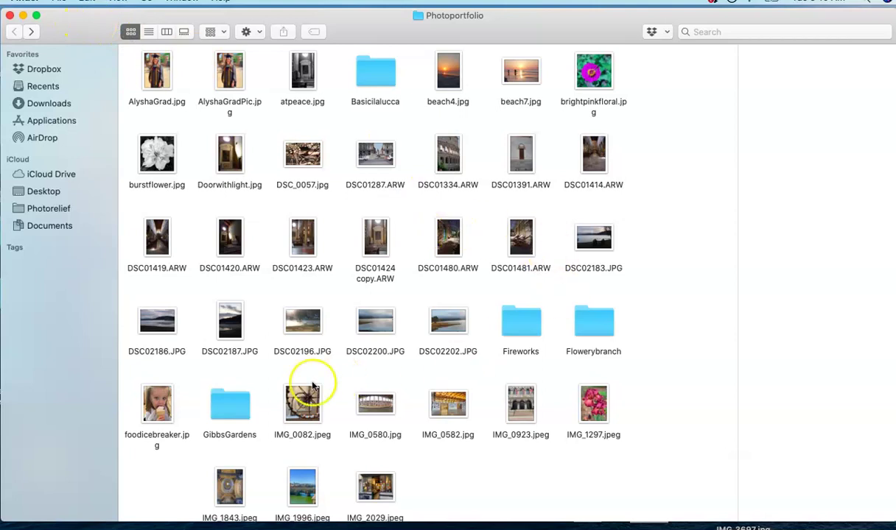
scroll(284, 416, "down", 4)
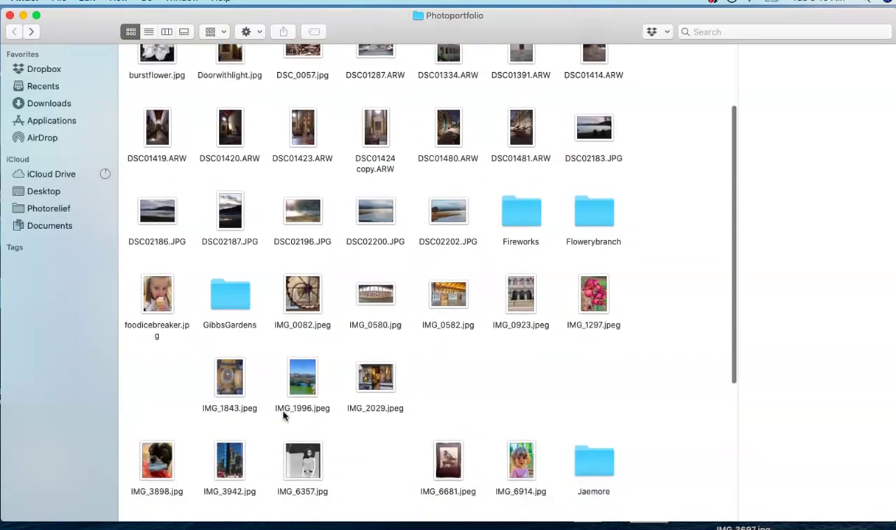
scroll(283, 416, "down", 3)
scroll(284, 412, "down", 3)
scroll(284, 411, "down", 2)
scroll(284, 411, "down", 2)
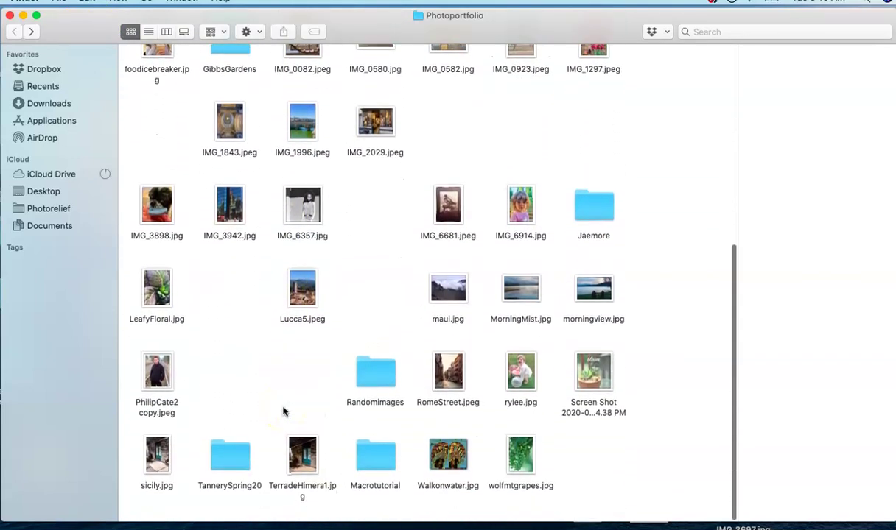
- Open Macrotutorial and widen the window so its fifteen photos sit five per row
left_click(376, 465)
double_click(377, 466)
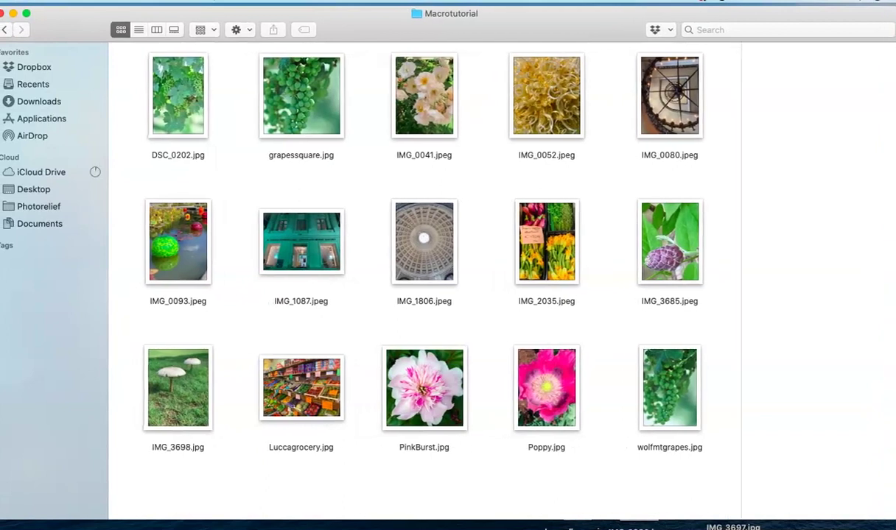
mouse_move(885, 268)
left_mouse_down()
mouse_move(871, 276)
mouse_move(889, 277)
left_mouse_up()
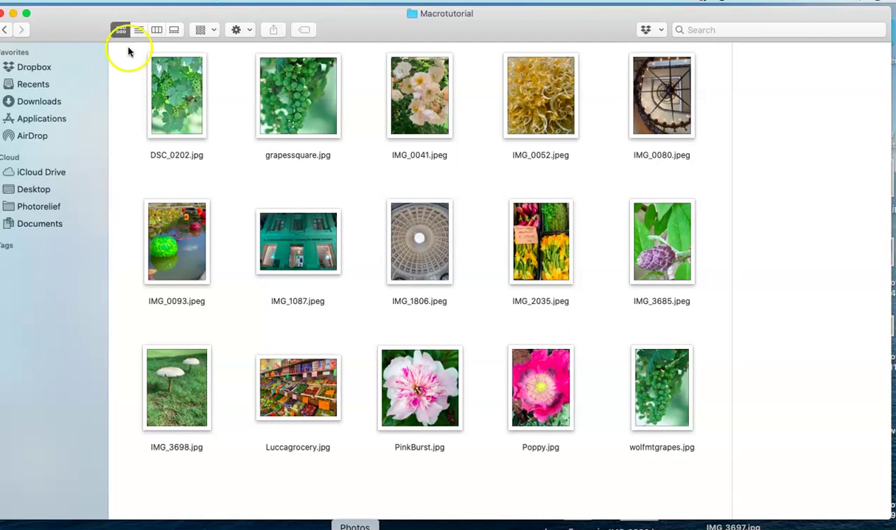
- Drag-select the top, middle and bottom rows of five photos in turn
mouse_move(130, 48)
left_mouse_down()
mouse_move(353, 178)
mouse_move(718, 184)
left_mouse_up()
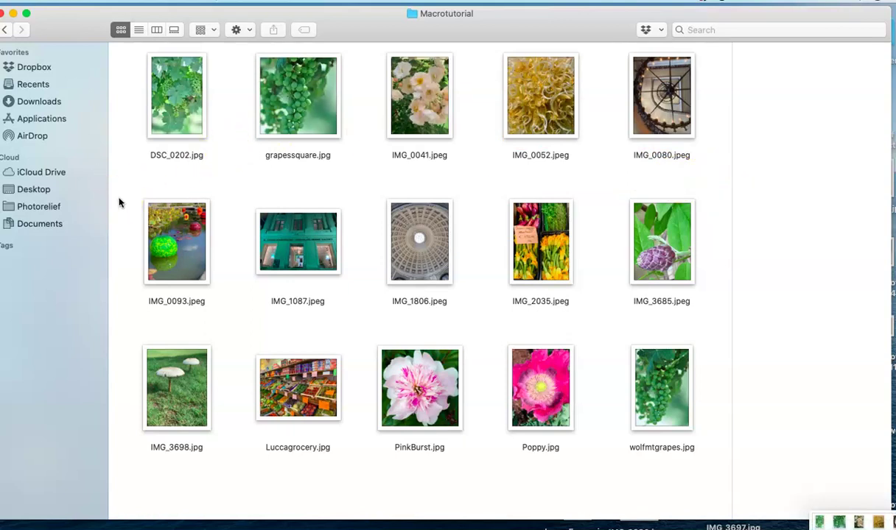
left_click_drag(120, 202, 706, 325)
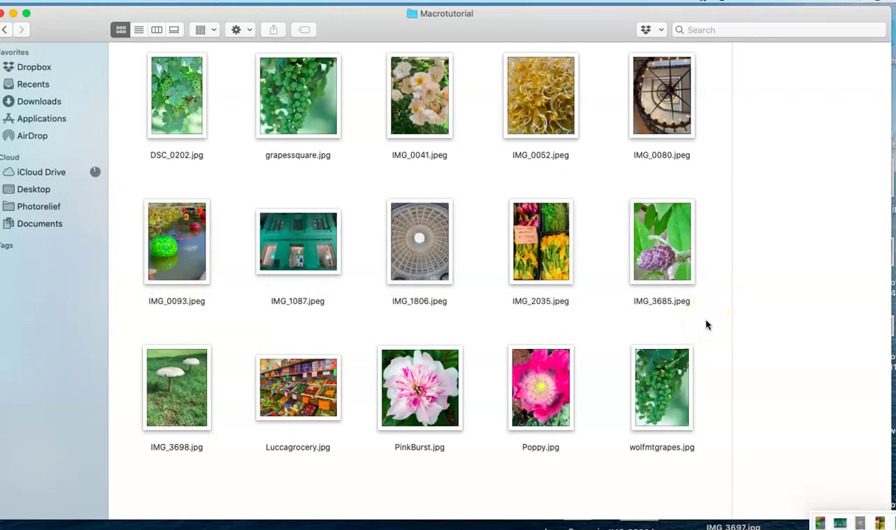
left_click_drag(117, 332, 713, 479)
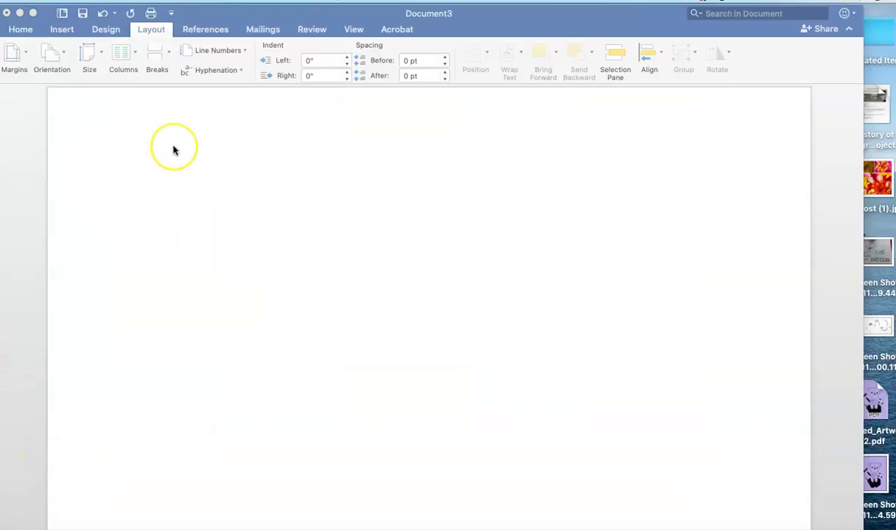
- Insert the first Screen Shot row of five thumbnails and shrink it to about 8.8 inches wide
left_click(329, 14)
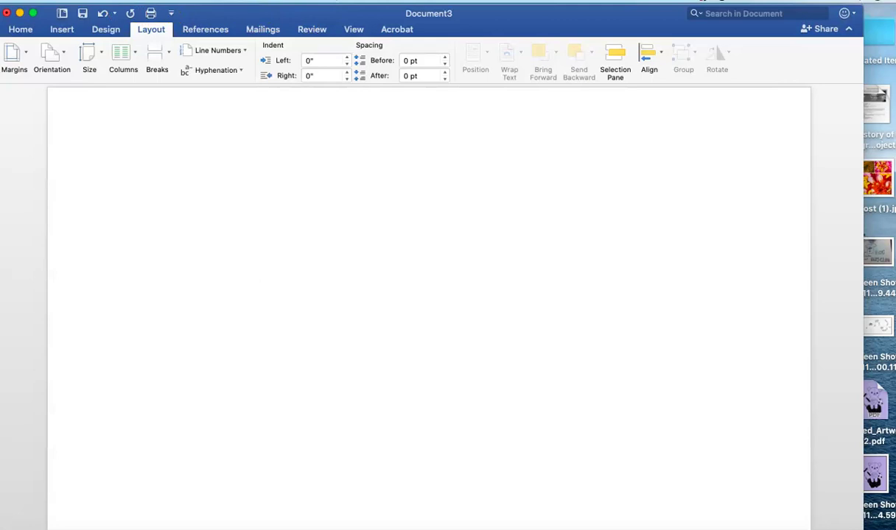
left_click(136, 0)
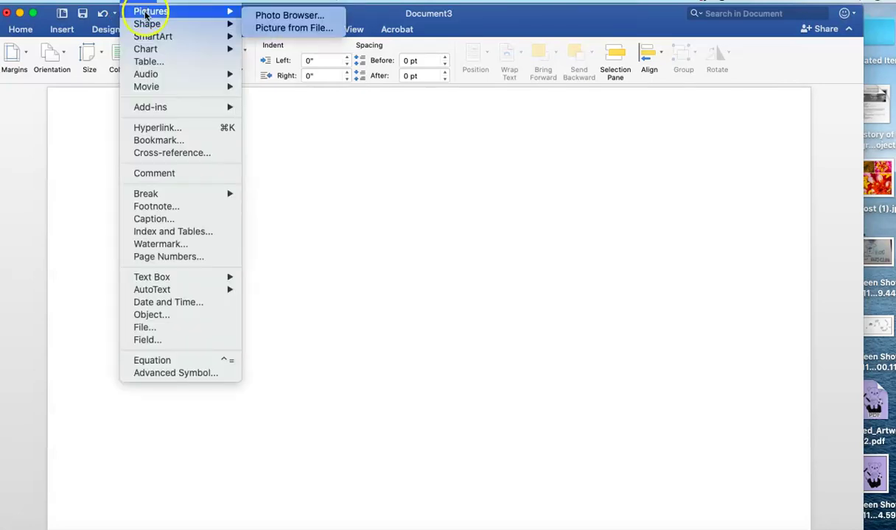
mouse_move(151, 11)
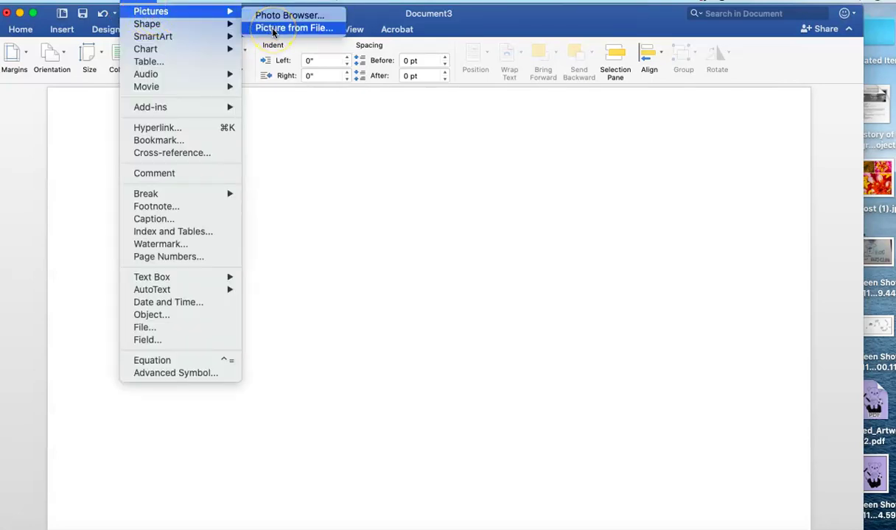
left_click(271, 18)
left_click(271, 29)
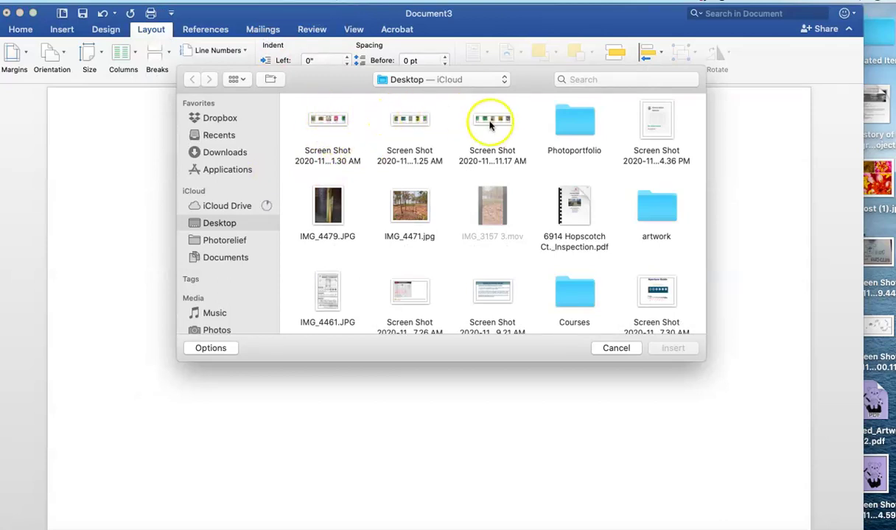
left_click(328, 124)
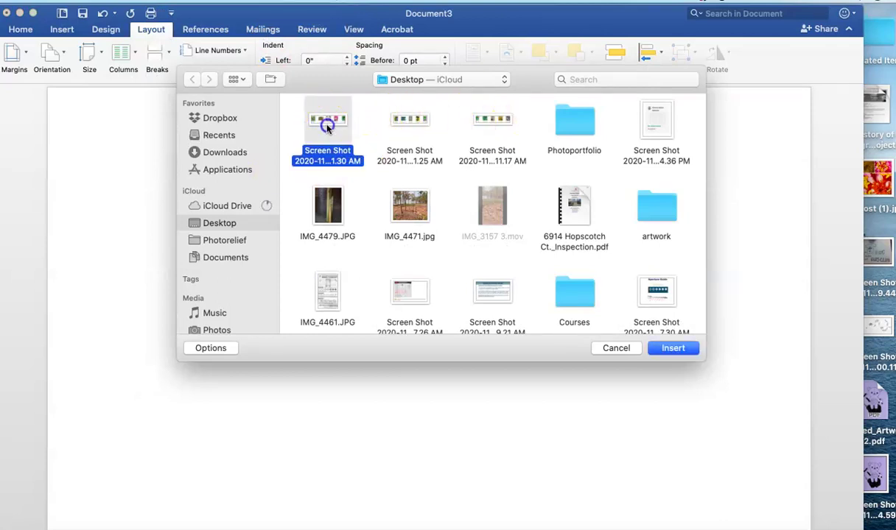
left_click(673, 348)
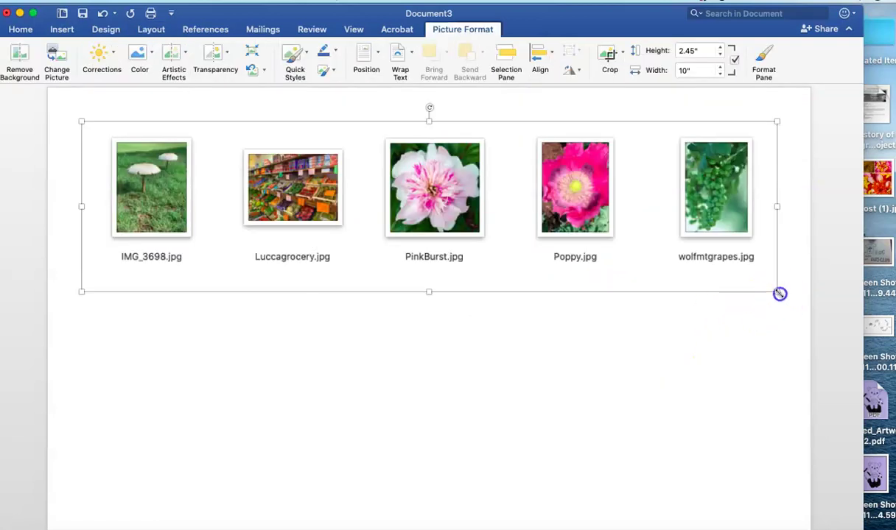
mouse_move(777, 291)
left_mouse_down()
mouse_move(758, 275)
mouse_move(691, 257)
left_mouse_up()
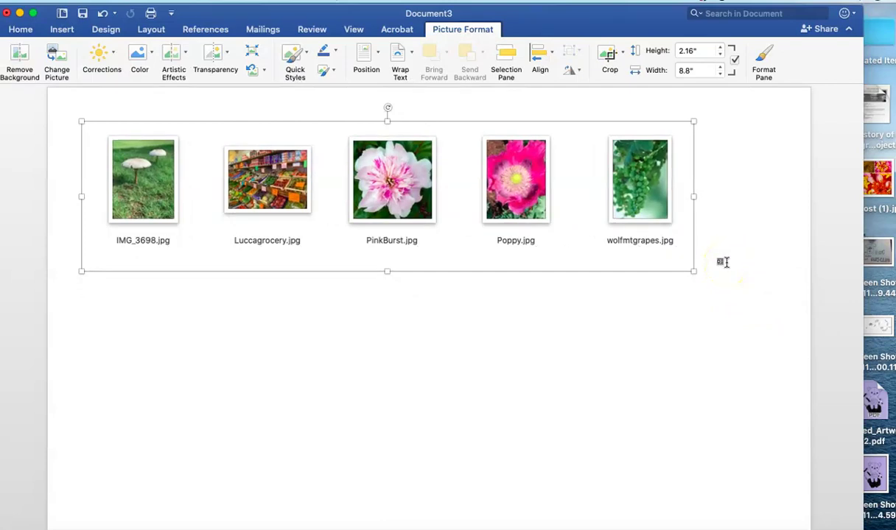
left_click(723, 263)
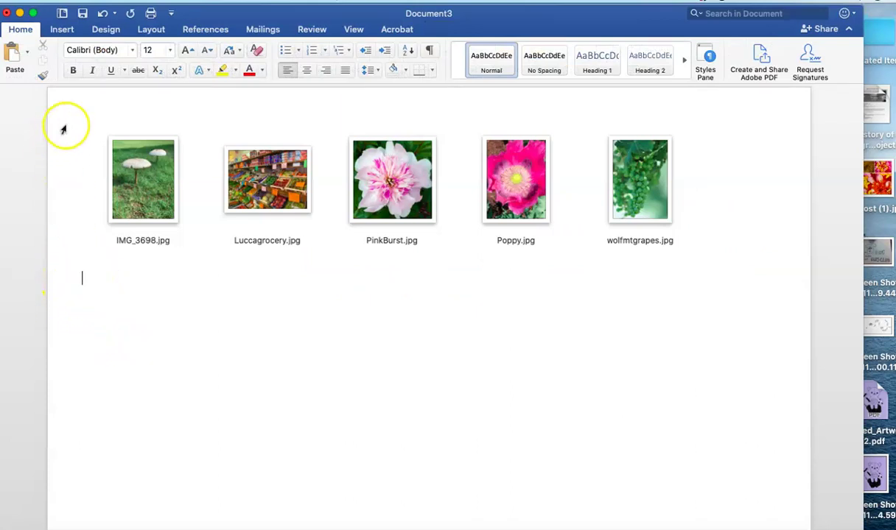
- Insert the second Screen Shot row (IMG_0093 to IMG_3685) and shrink it to about 9 inches
left_click(136, 2)
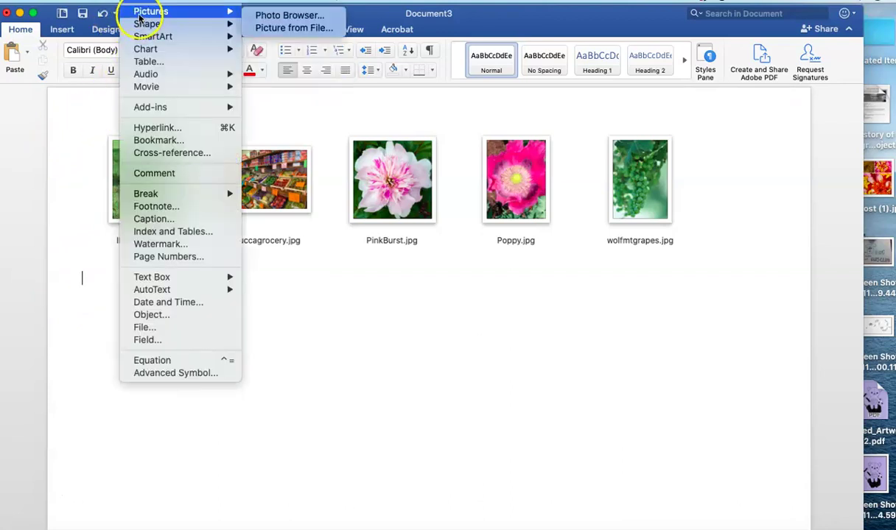
mouse_move(151, 12)
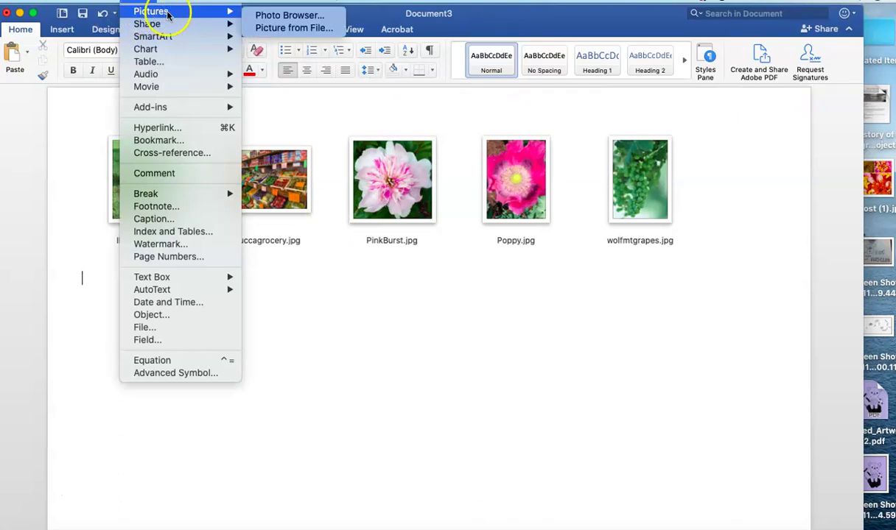
left_click(259, 27)
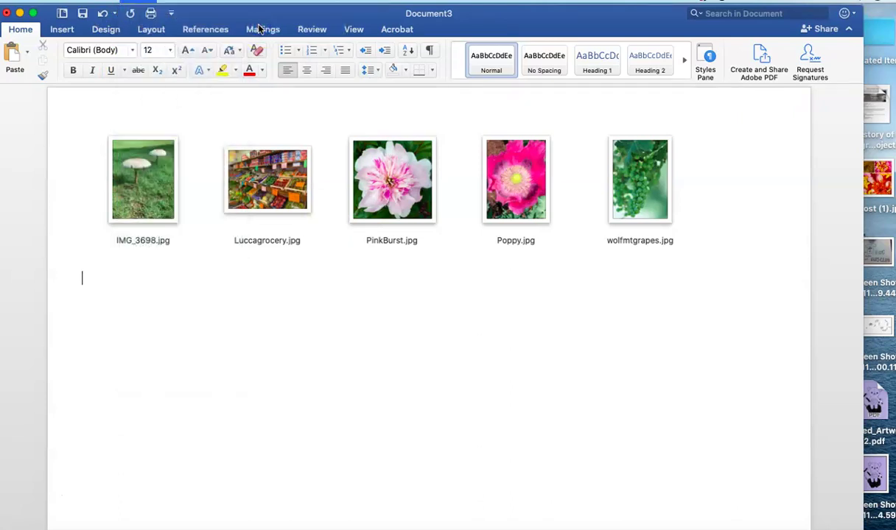
left_click(407, 127)
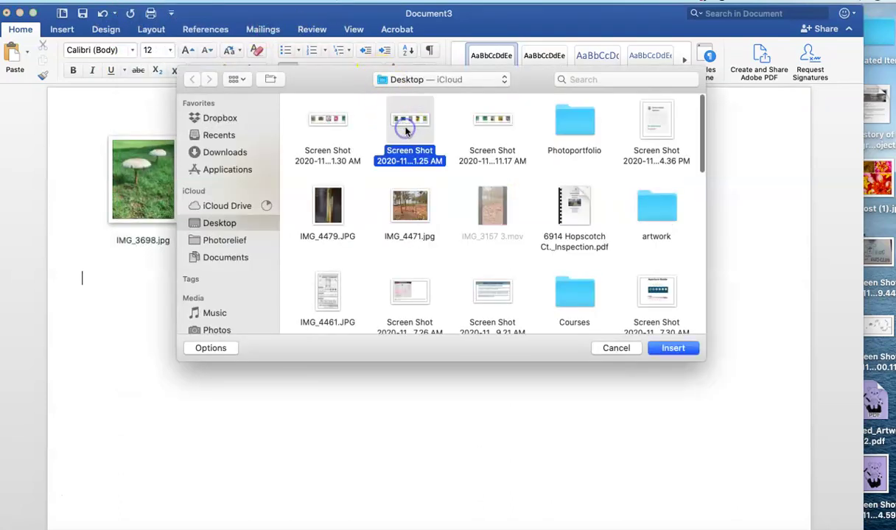
left_click(672, 349)
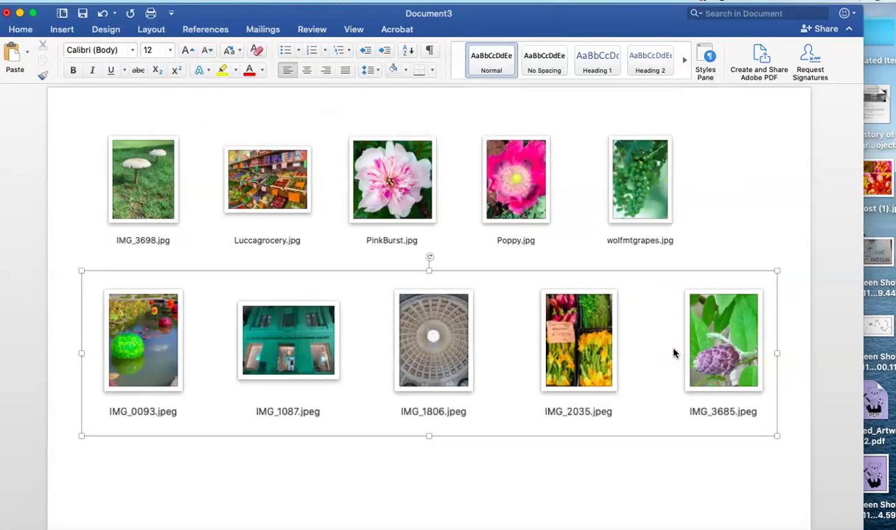
left_click_drag(776, 436, 704, 400)
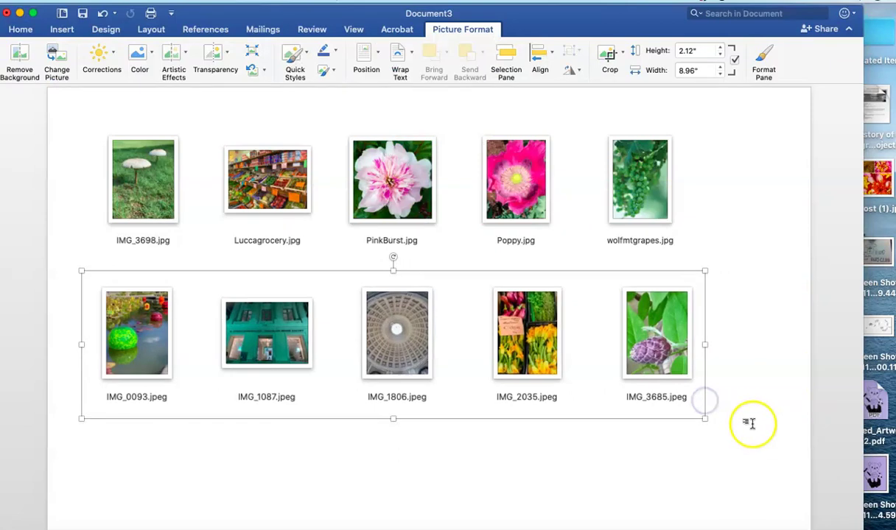
left_click(739, 410)
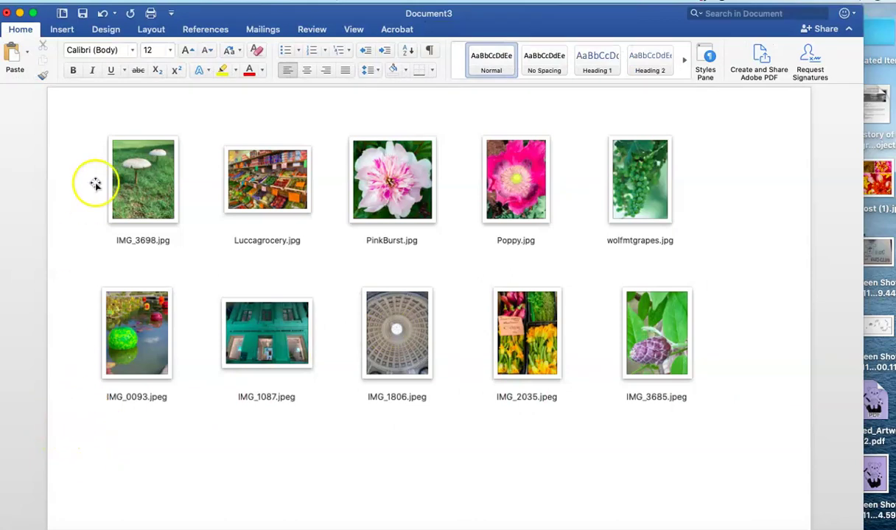
- Insert the third Screen Shot row (DSC_0202 to IMG_0080) and narrow it to about 9.2 inches
left_click(135, 1)
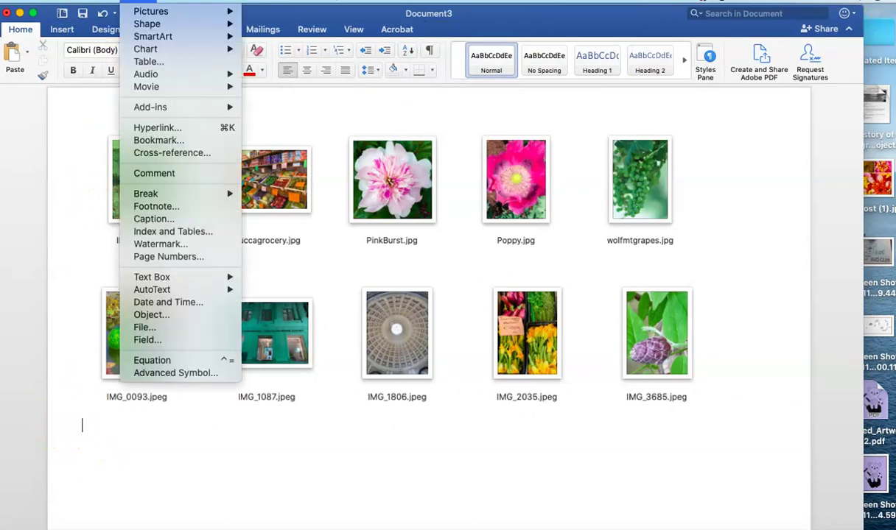
mouse_move(151, 11)
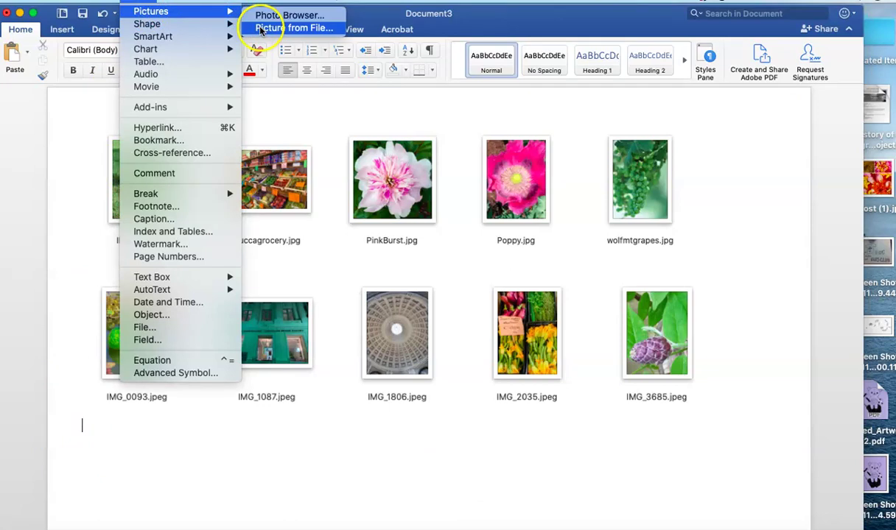
left_click(261, 31)
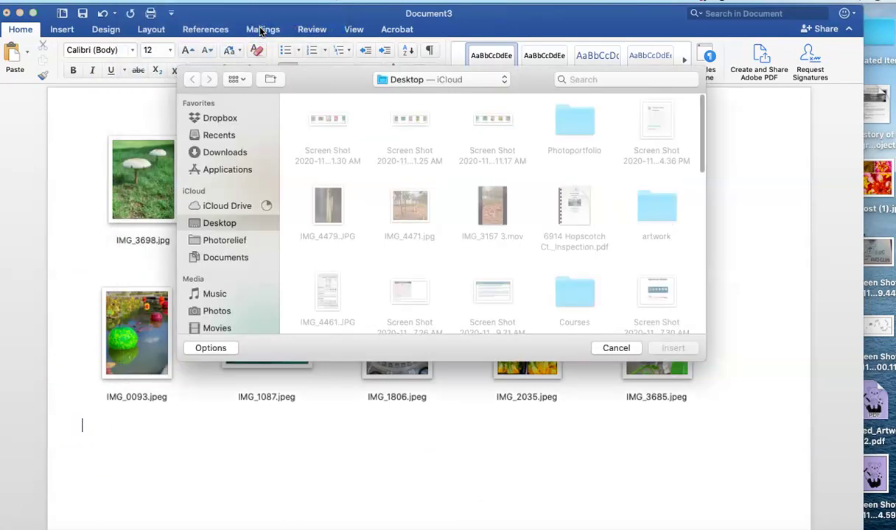
left_click(505, 119)
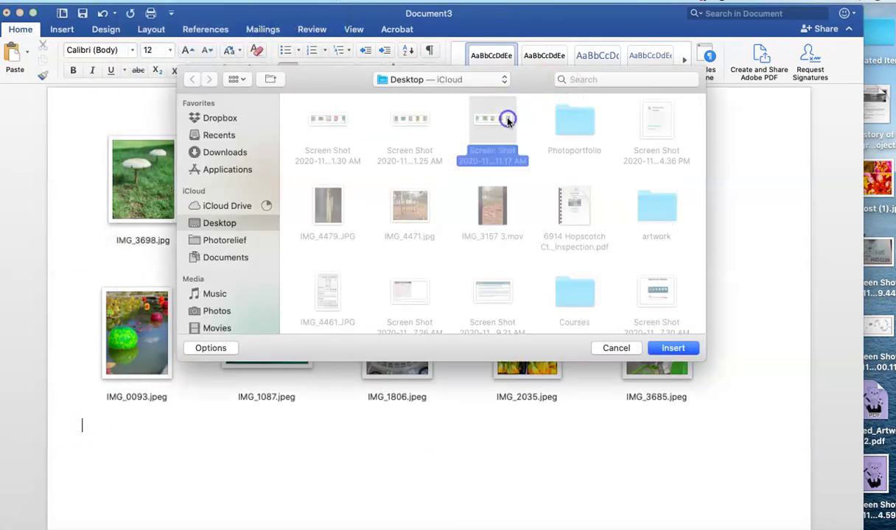
left_click(674, 348)
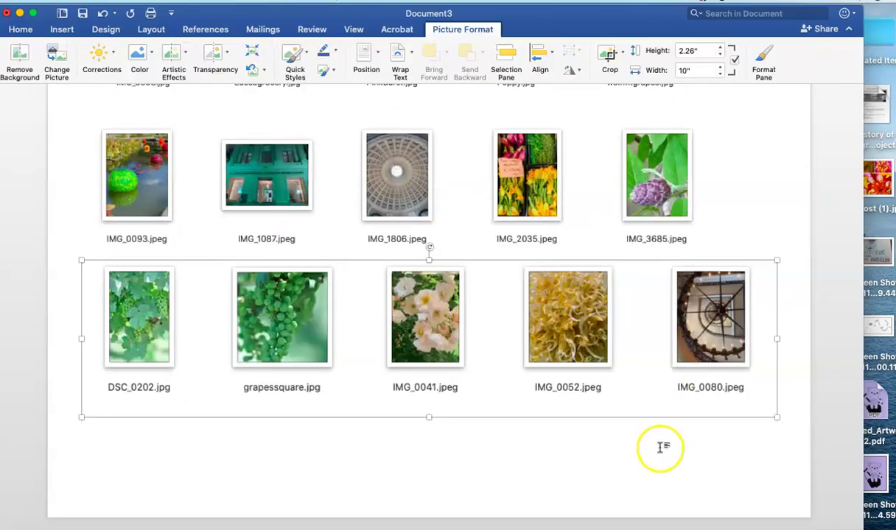
left_click_drag(778, 341, 723, 339)
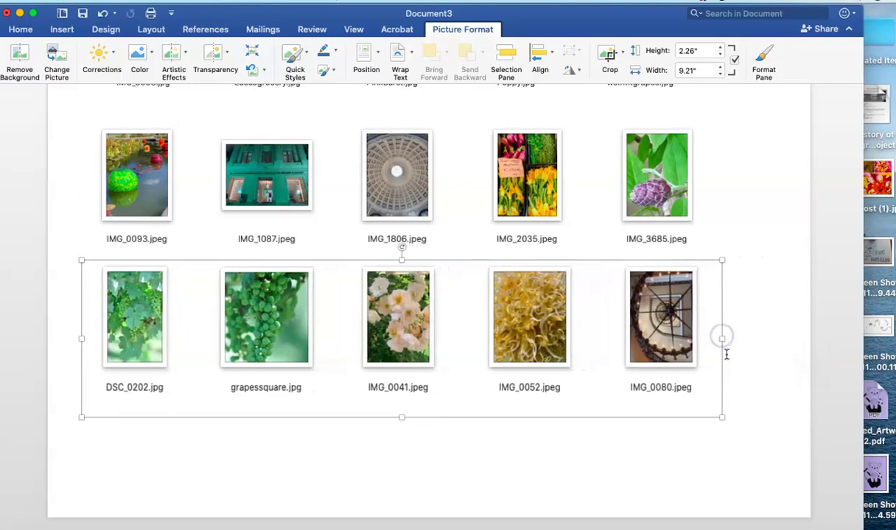
left_click(703, 461)
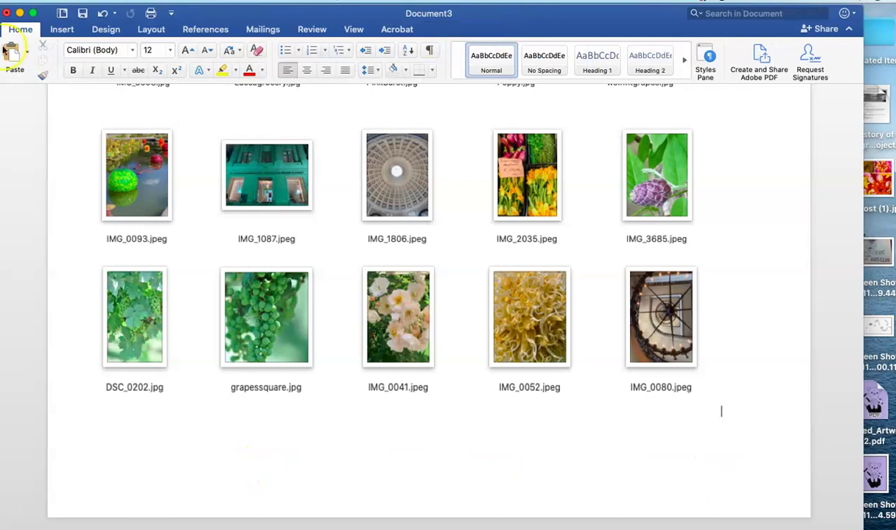
- Save As 'contactsheetmacro' in Word Document (.docx) format on the Desktop
left_click(43, 3)
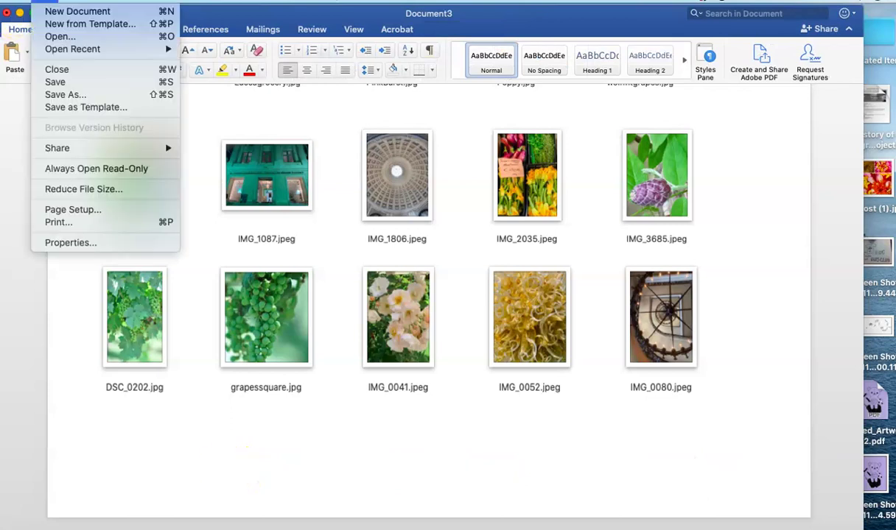
left_click(52, 95)
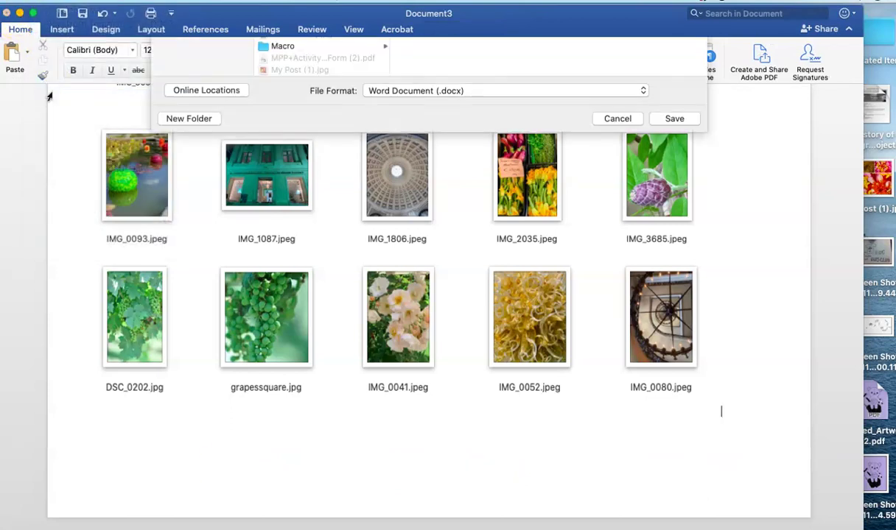
key("BackSpace")
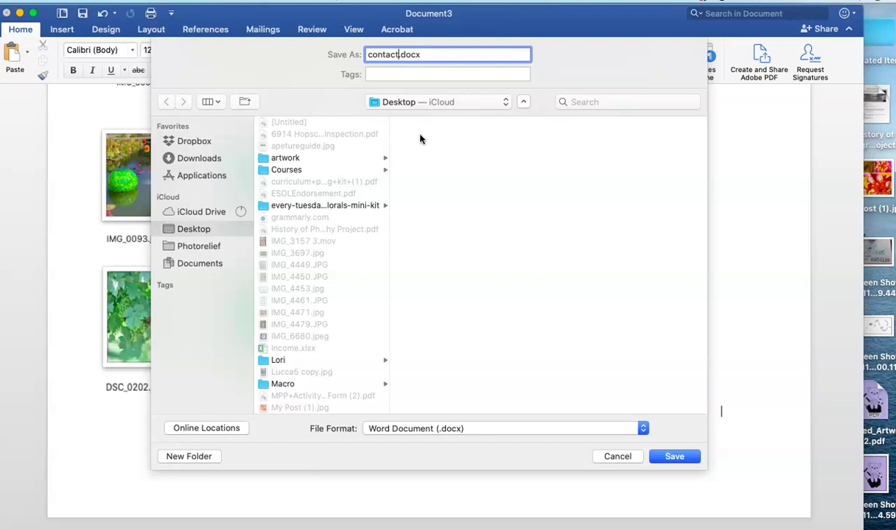
type("tshe")
type("et")
type("macro")
left_click(659, 458)
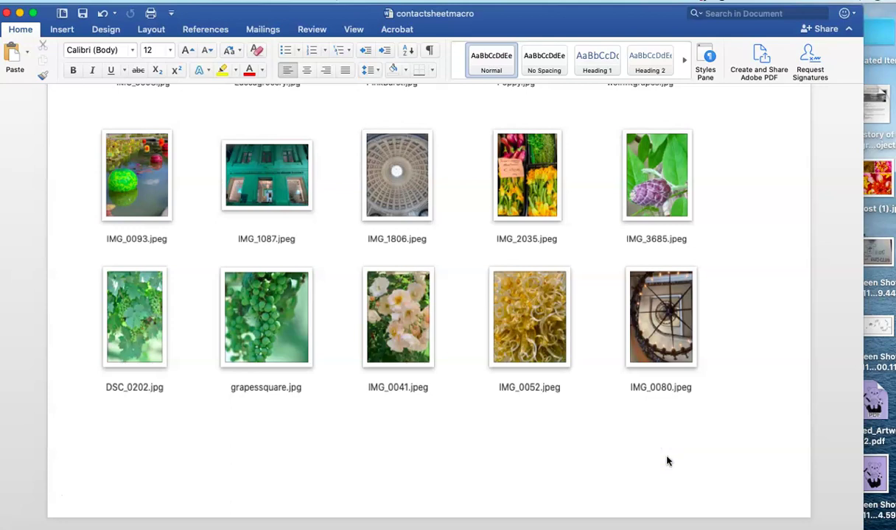